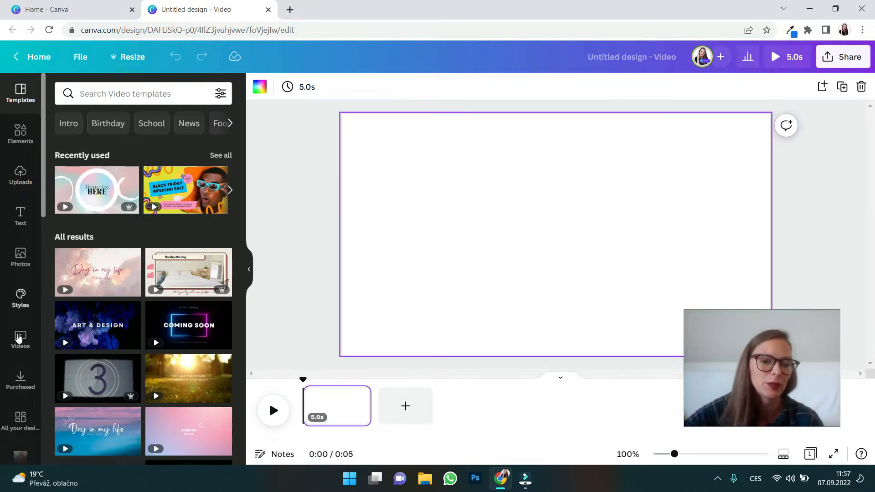
Add the recently used puppy video to the blank page and set it as the page background.
click(18, 337)
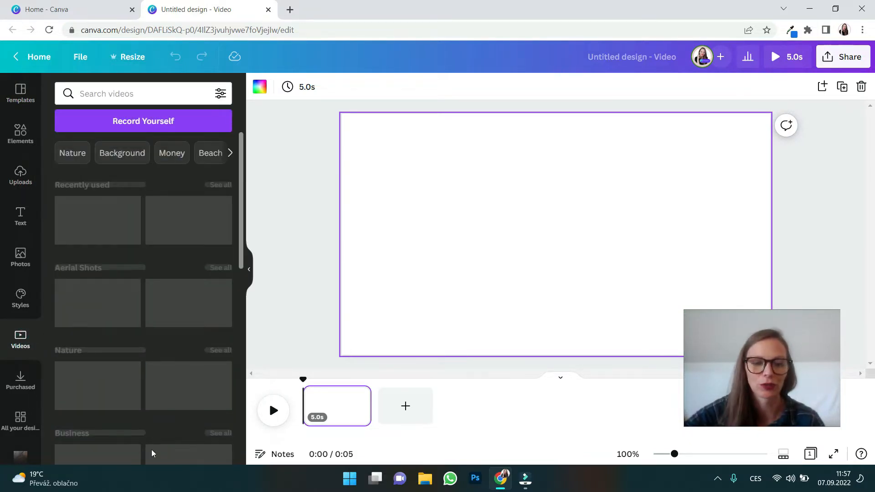
scroll(153, 363, down, 10)
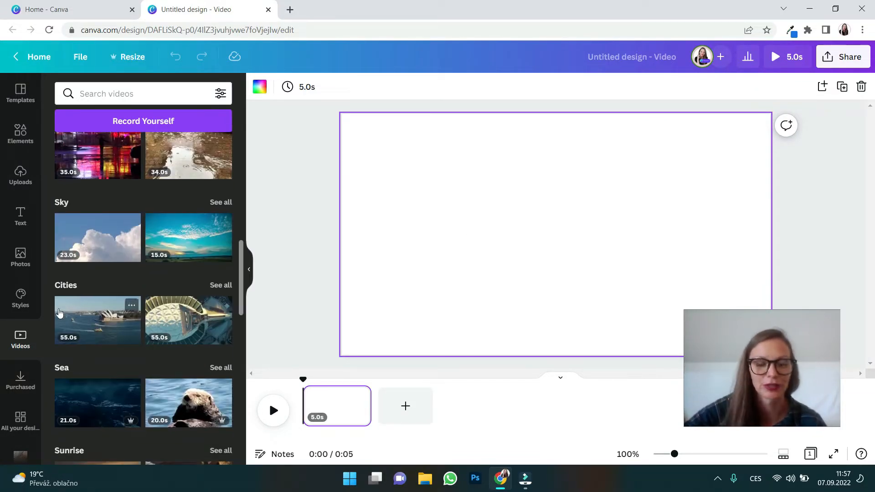
scroll(101, 223, up, 10)
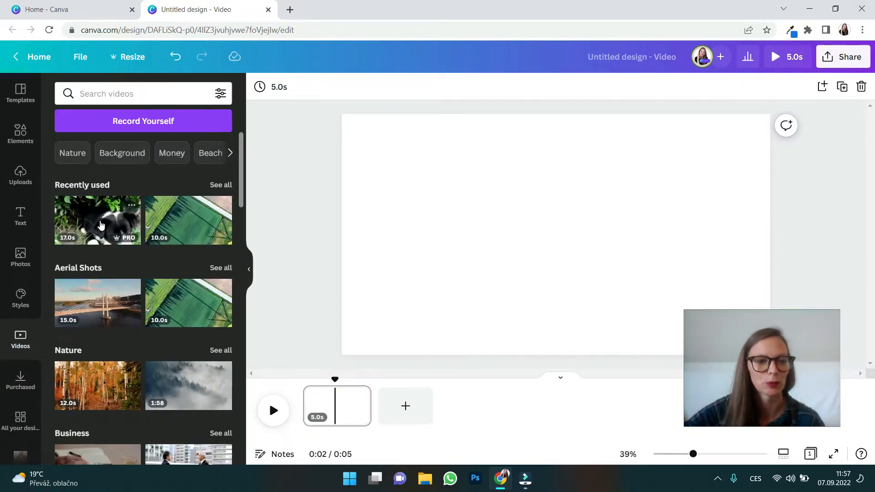
click(101, 224)
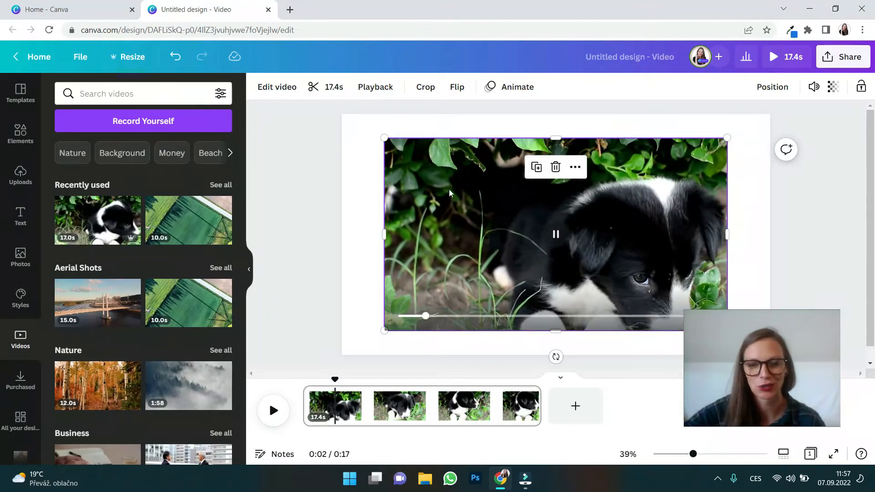
right_click(449, 190)
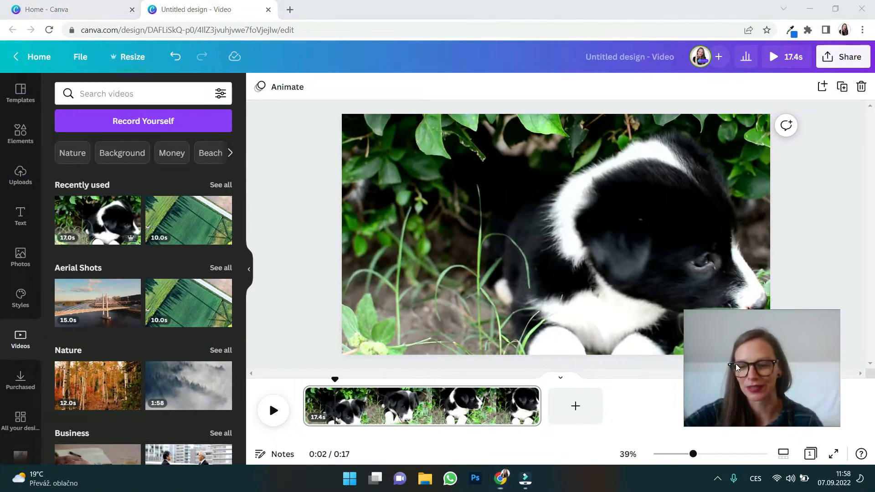
drag(685, 311, 751, 360)
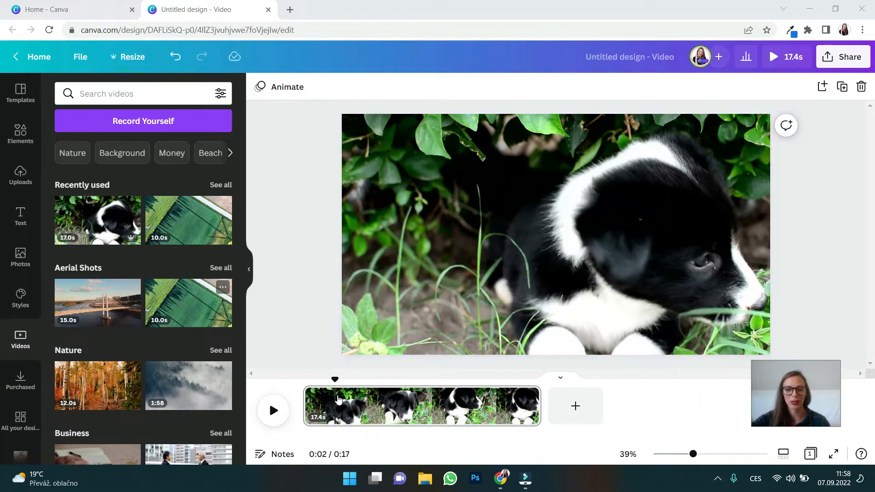
Place the playhead at about 0:03 and open the Audio library from the additional apps.
drag(335, 379, 354, 381)
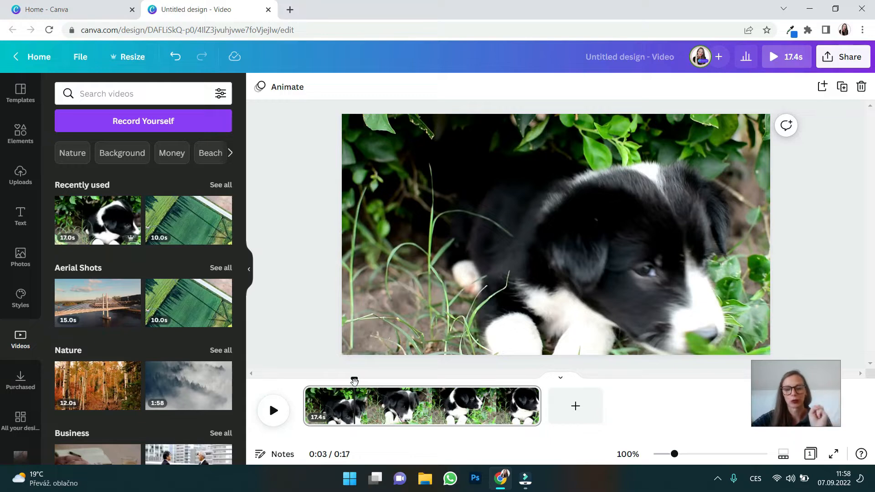
scroll(19, 255, down, 5)
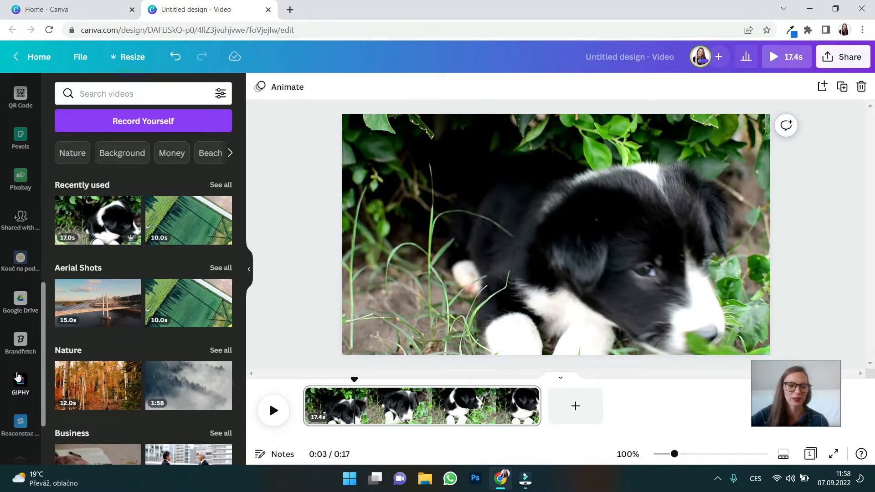
scroll(18, 375, down, 2)
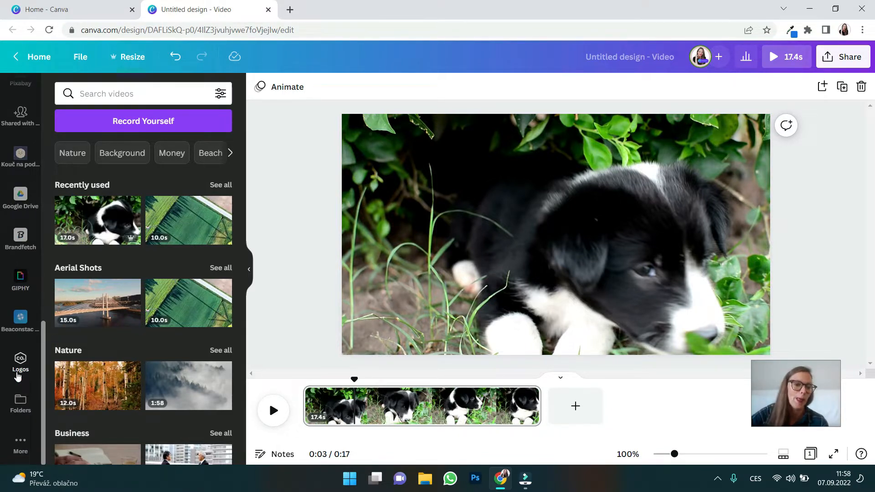
click(21, 447)
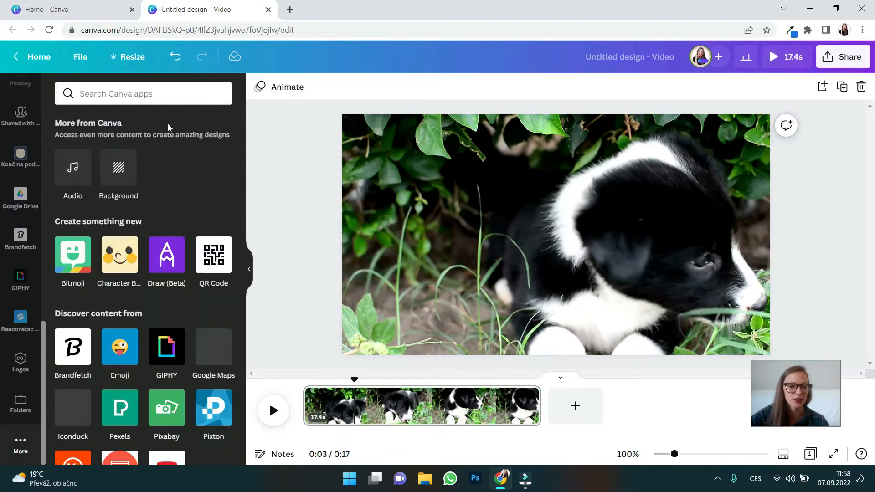
click(75, 177)
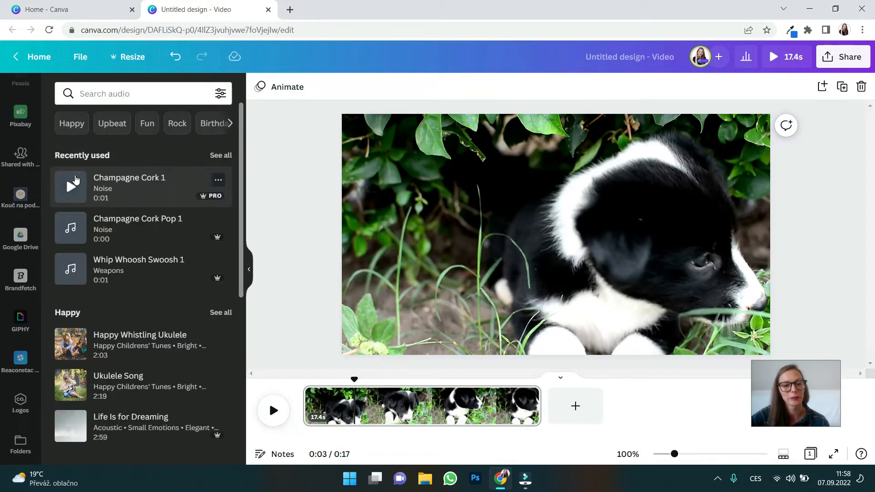
Search the audio library for "champagne cork".
click(135, 93)
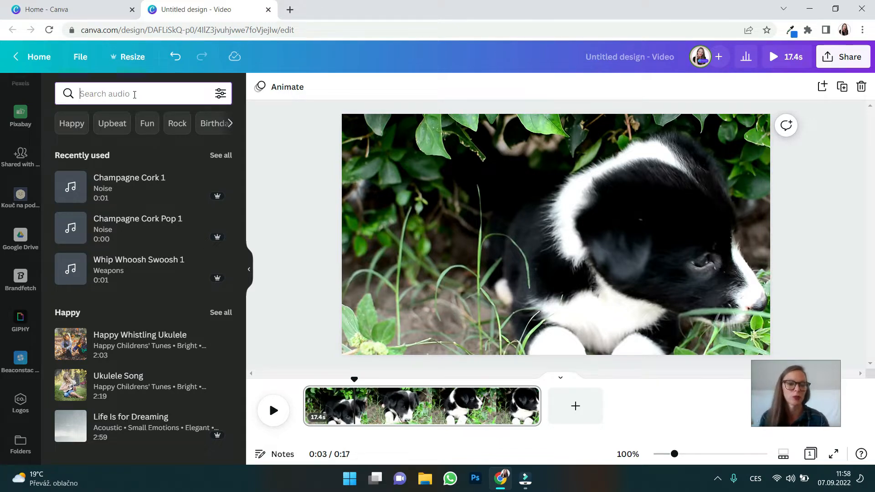
text(ch)
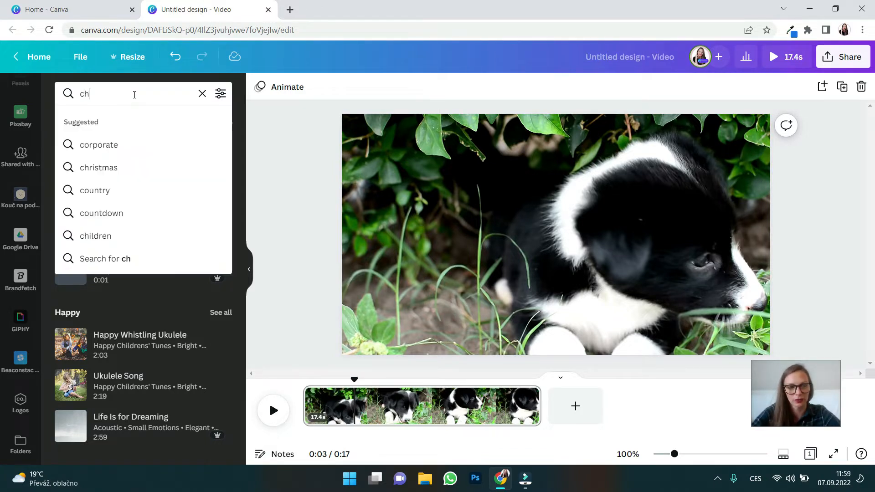
text(ampagne cork)
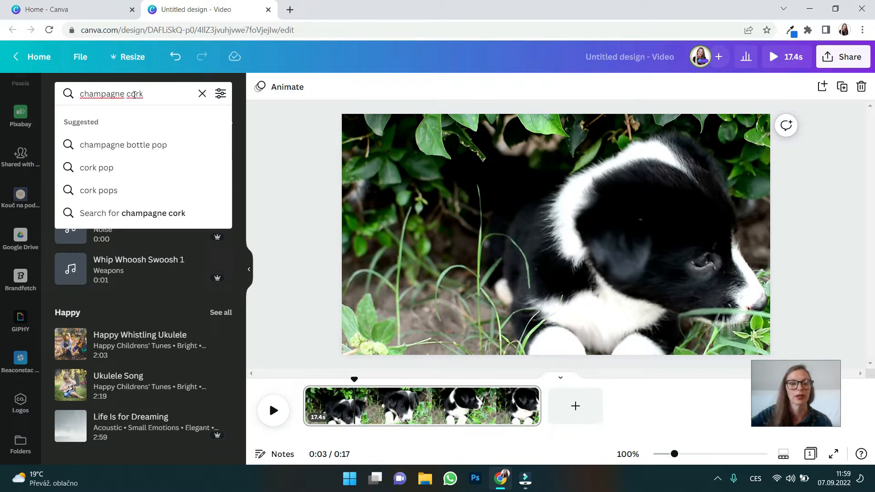
key(Return)
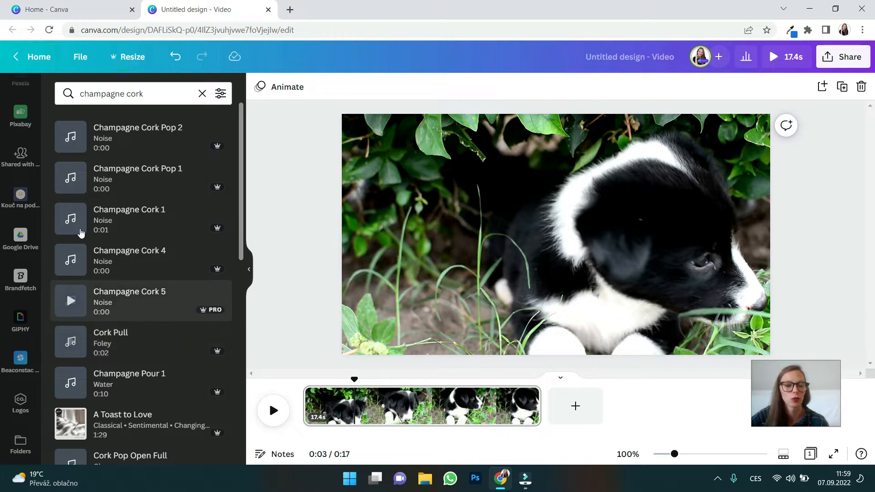
Add the Champagne Cork Pop 2 sound at the playhead and play it back from just before it.
click(145, 136)
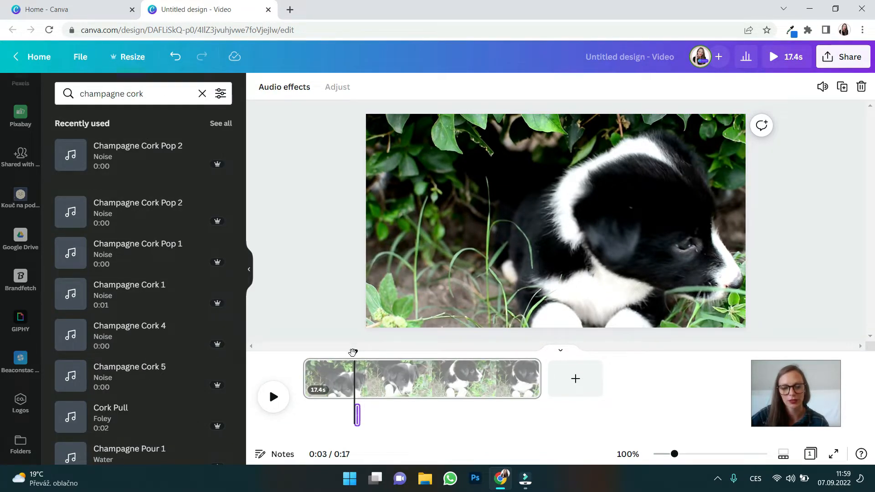
mouse_move(353, 352)
mouse_down()
mouse_move(390, 353)
mouse_move(349, 356)
mouse_up()
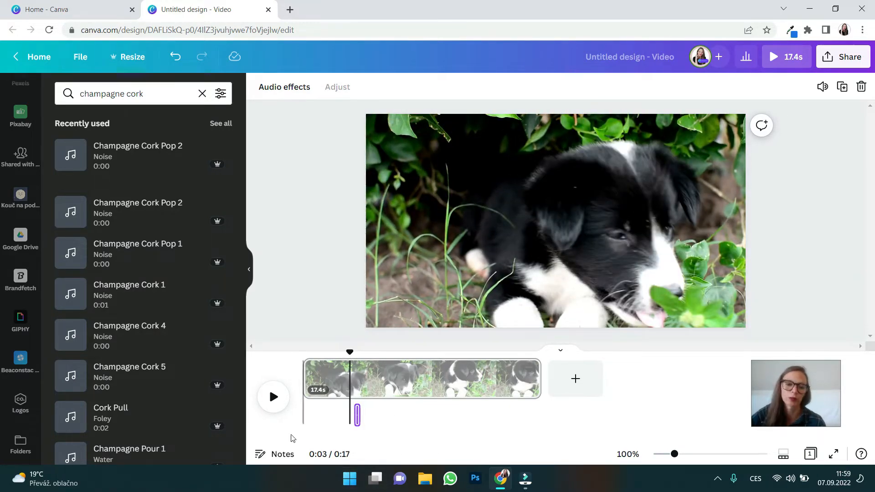
click(273, 397)
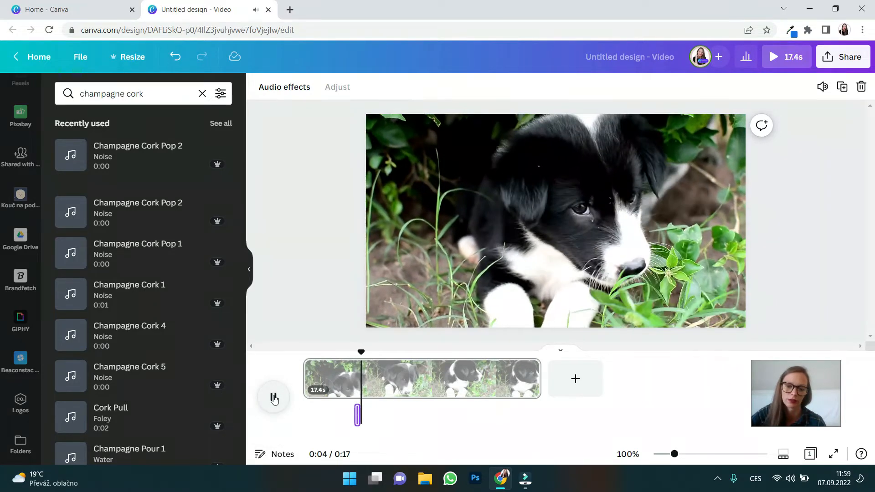
click(273, 397)
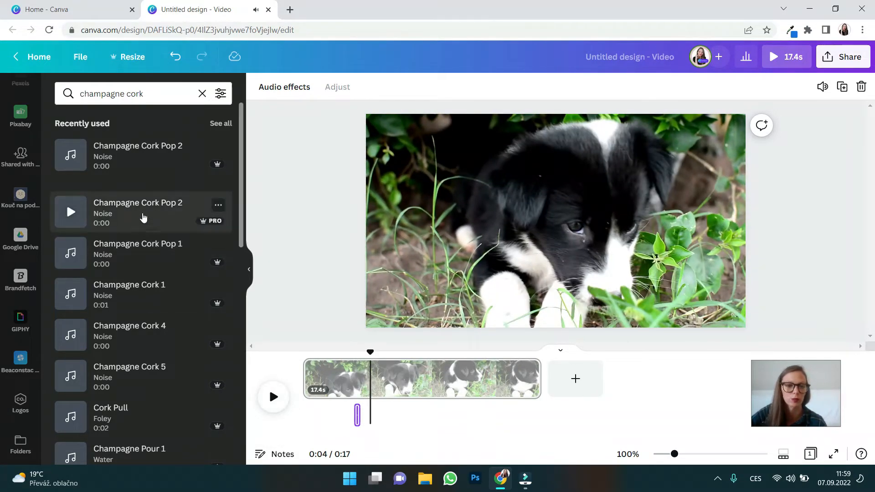
Add the Champagne Cork Pop 1 sound at 0:04 and play it back.
click(137, 255)
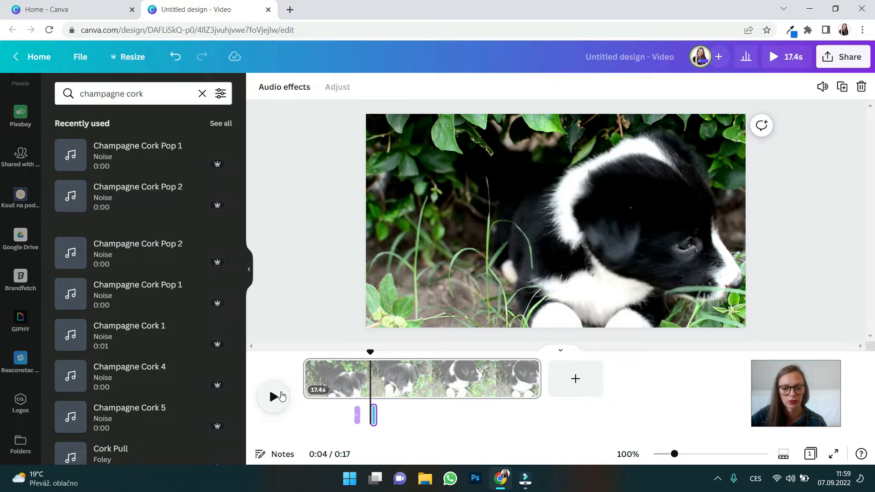
click(277, 397)
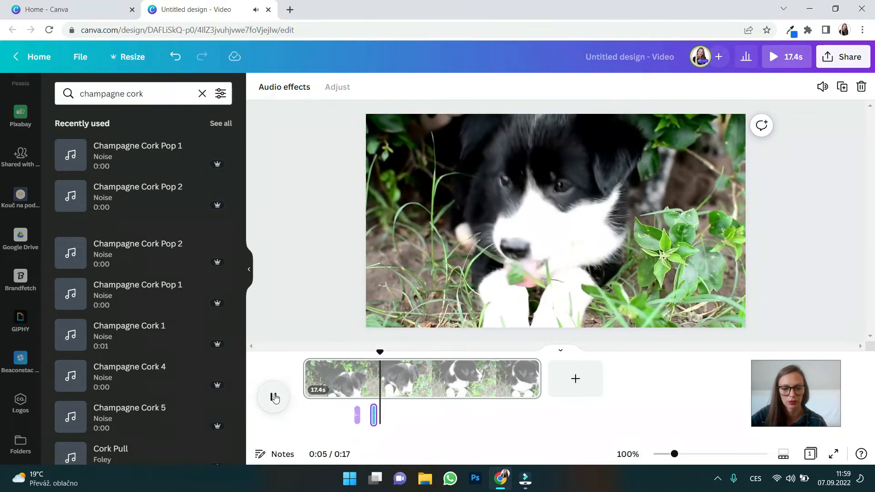
click(274, 398)
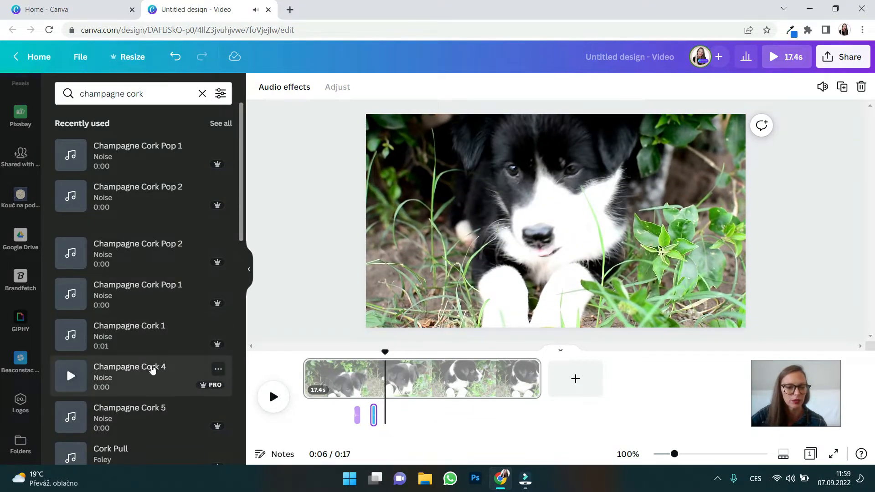
Add the Champagne Cork 4 sound at 0:06 and play it back.
click(150, 367)
click(273, 396)
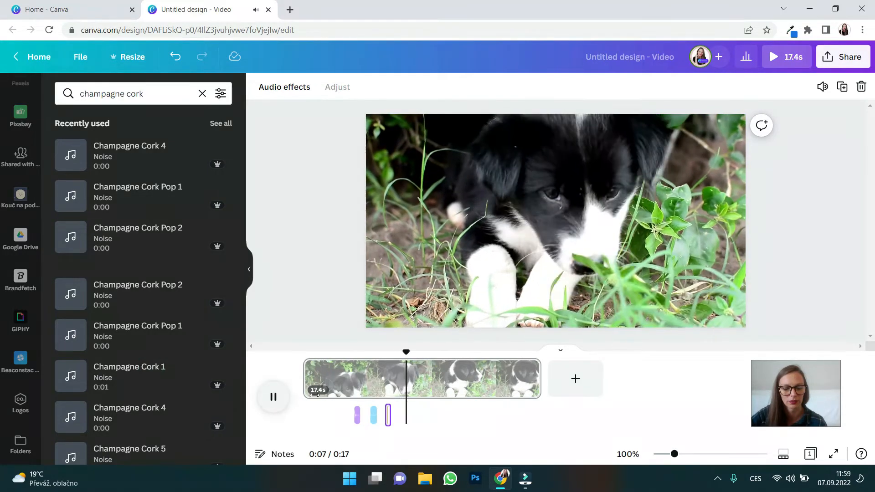
Delete the Champagne Cork Pop 2 and Champagne Cork Pop 1 sounds from the timeline.
click(357, 412)
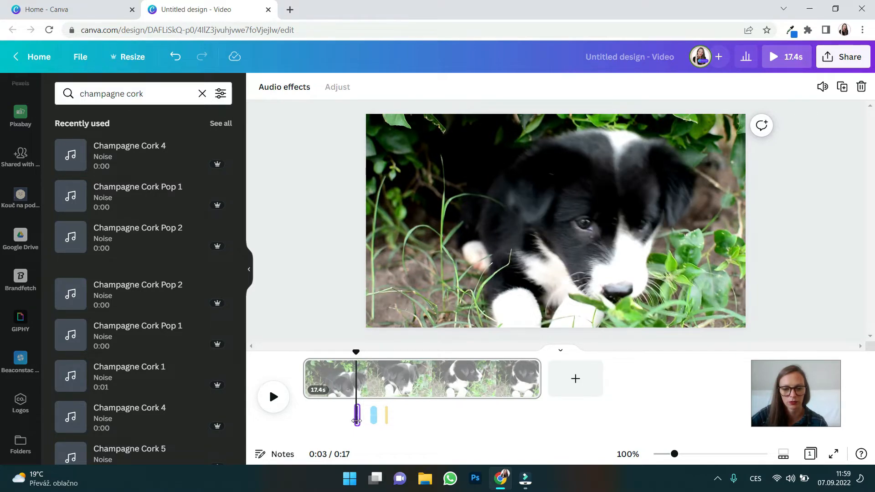
click(859, 87)
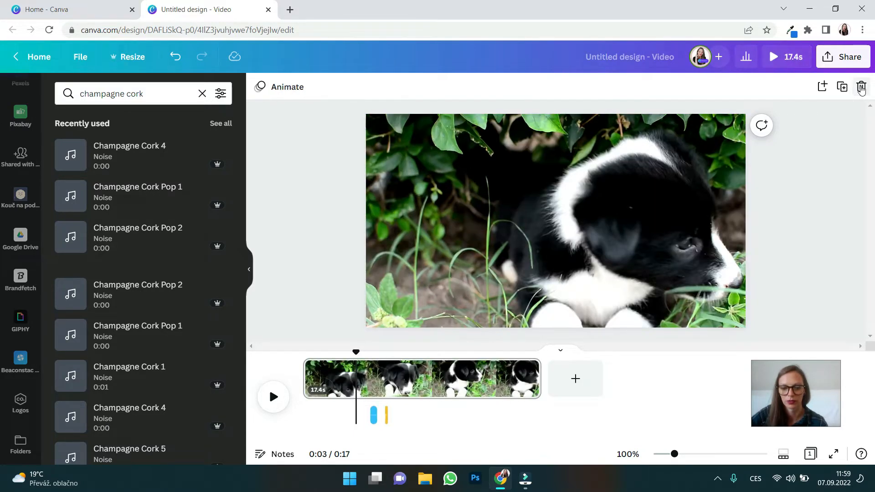
click(375, 415)
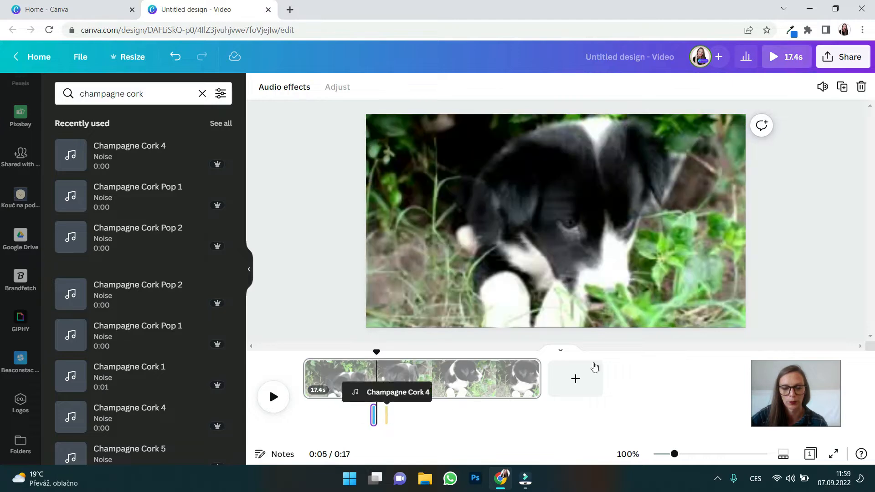
click(860, 86)
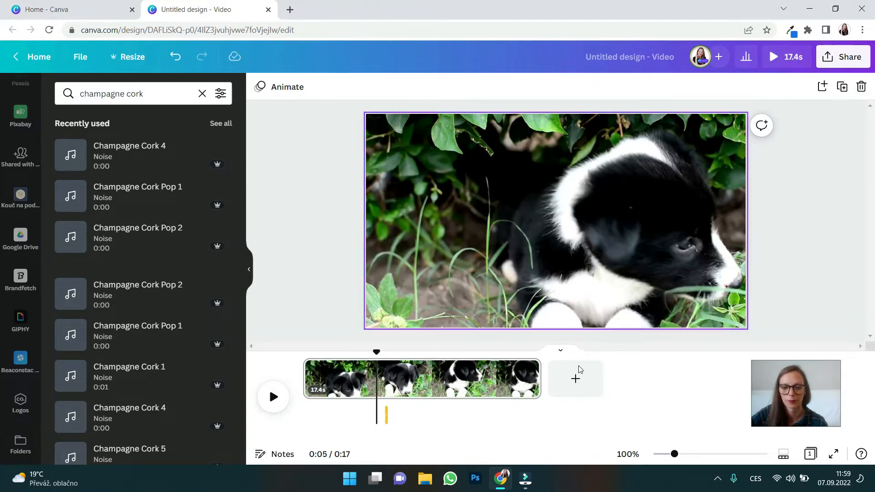
Play the video with the remaining Champagne Cork 4 sound and place the playhead at its start, at 0:05.
click(274, 397)
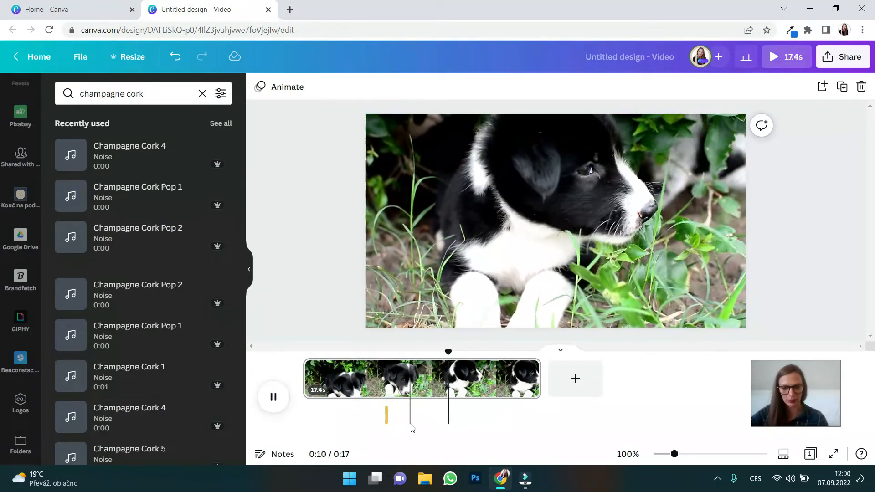
click(387, 415)
click(387, 415)
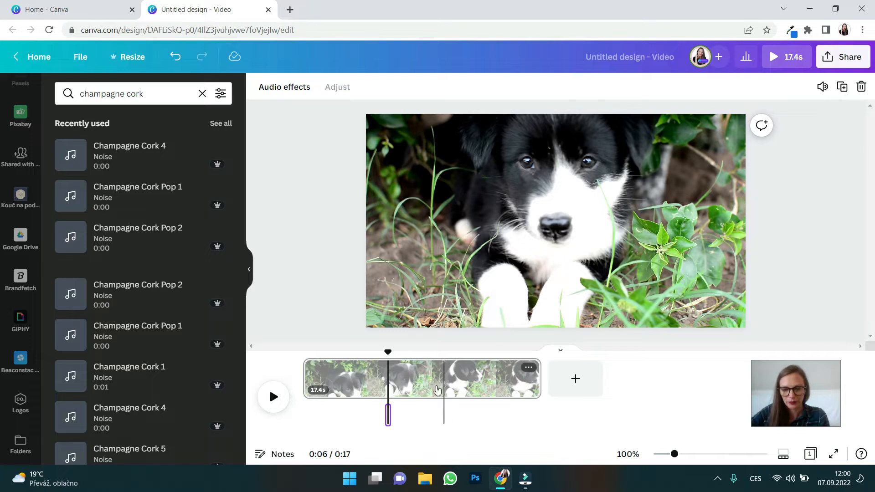
drag(388, 352, 384, 356)
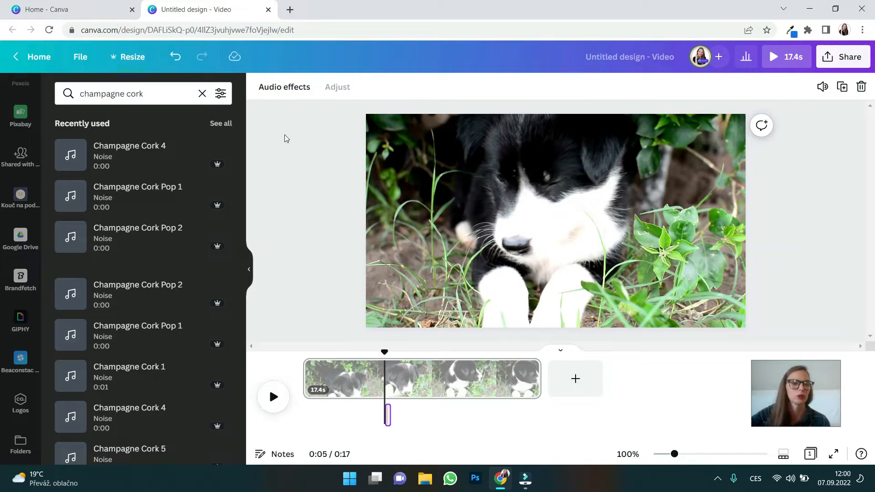
Search the elements library for "subscribe".
scroll(18, 274, up, 5)
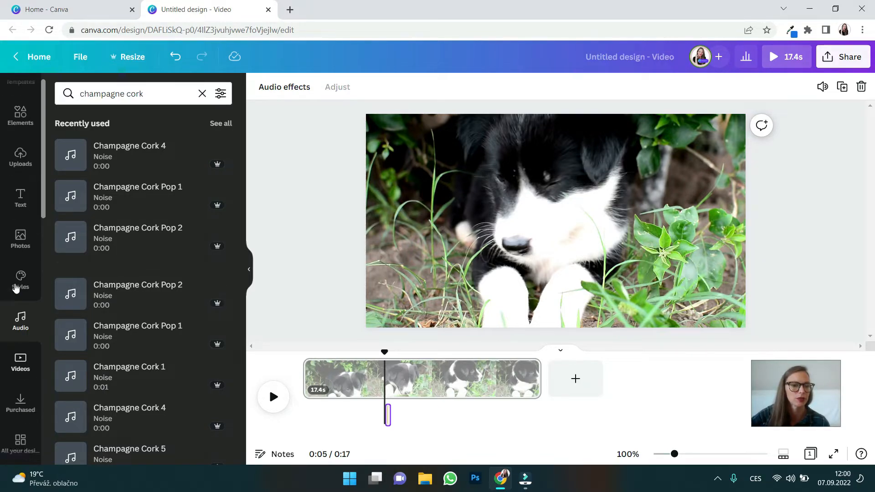
scroll(16, 287, up, 1)
click(19, 131)
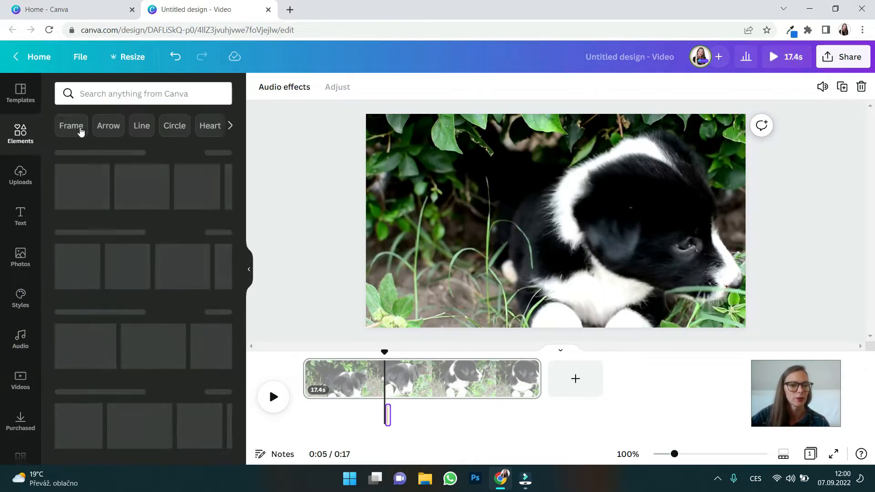
click(97, 90)
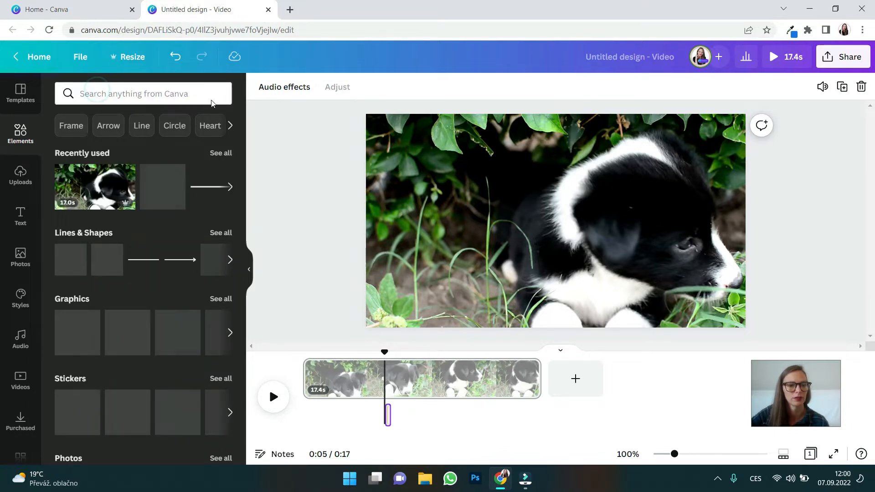
click(97, 92)
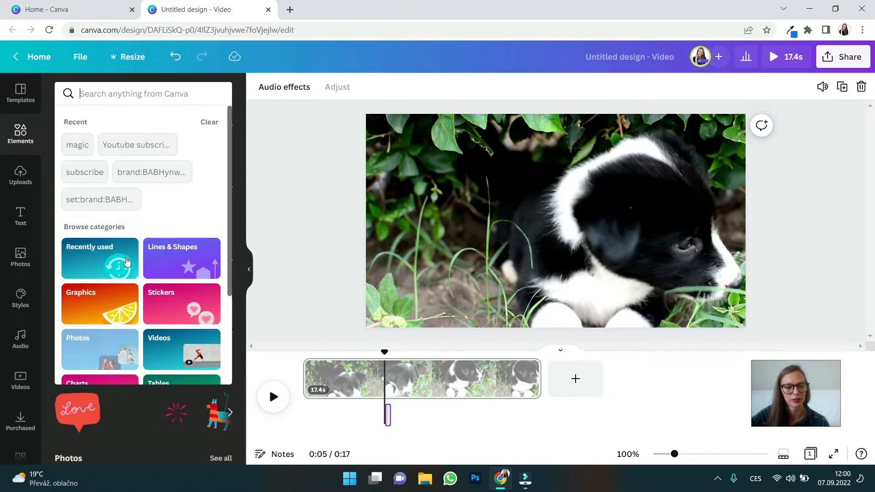
text(sub)
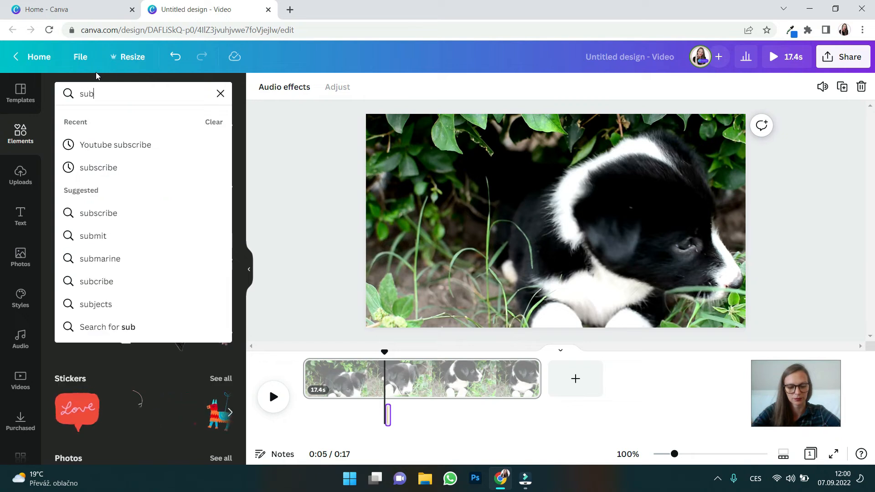
text(scrib)
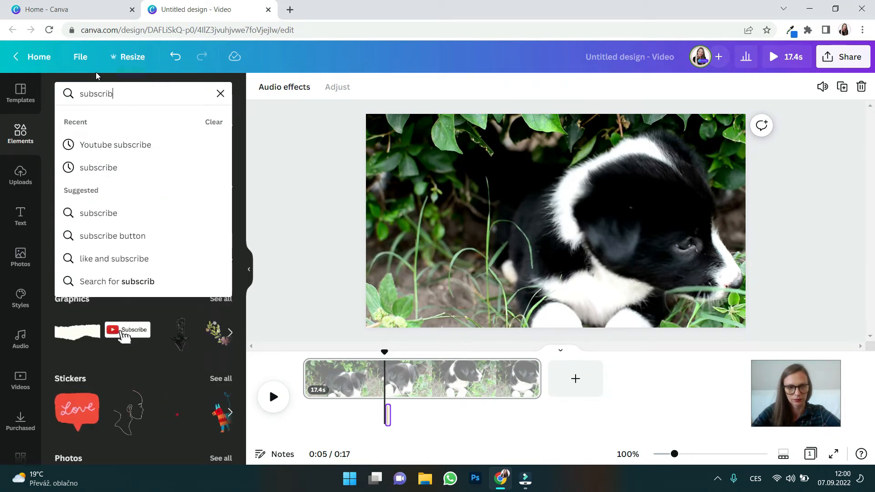
text(e)
key(Return)
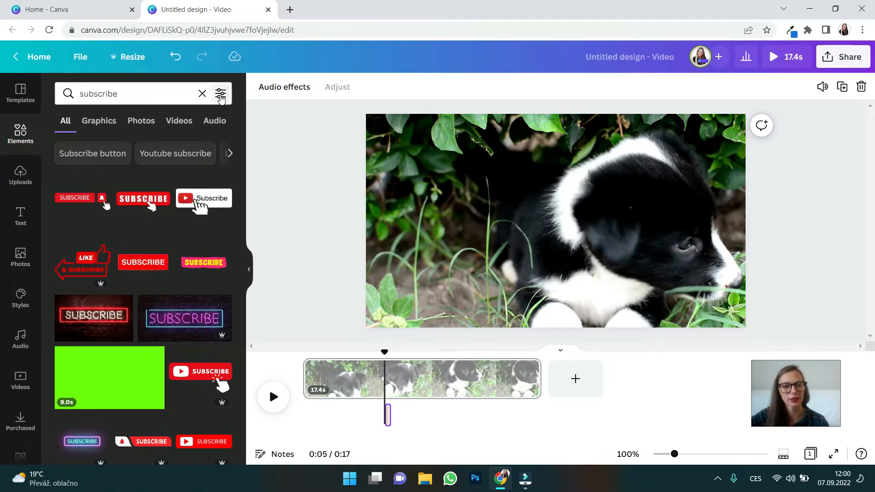
Filter the subscribe search results to animated elements only.
click(221, 96)
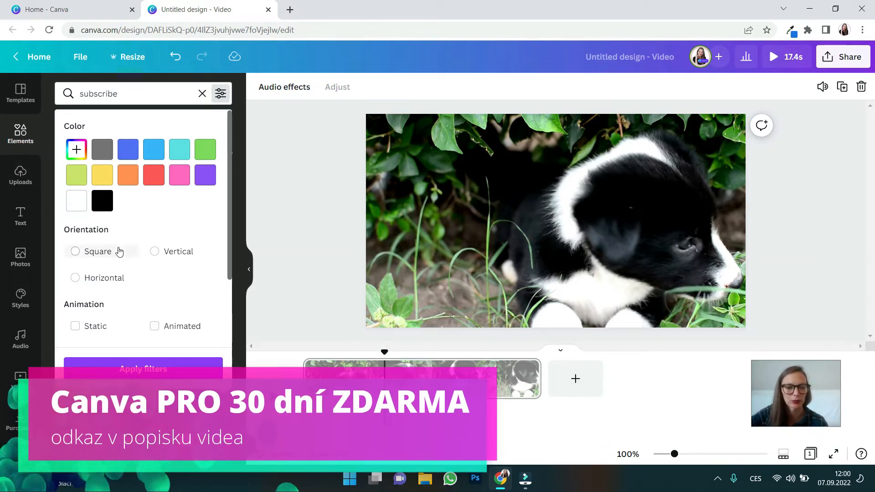
scroll(121, 250, down, 3)
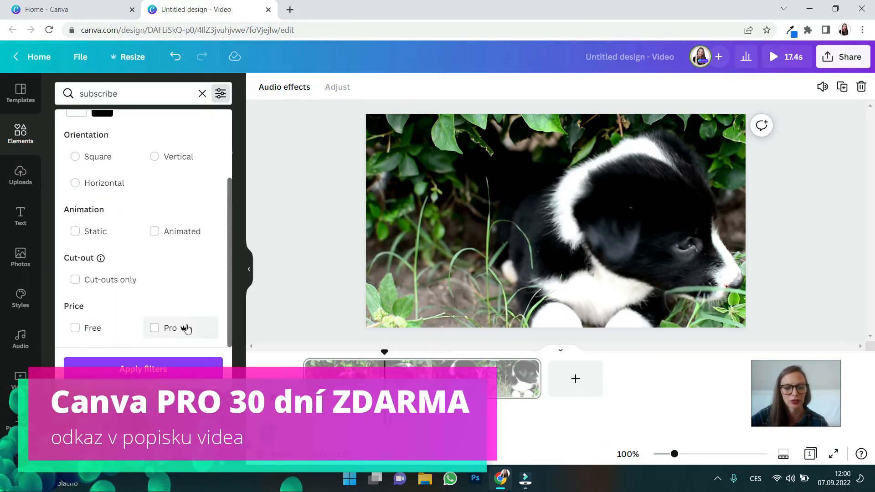
click(154, 231)
click(180, 374)
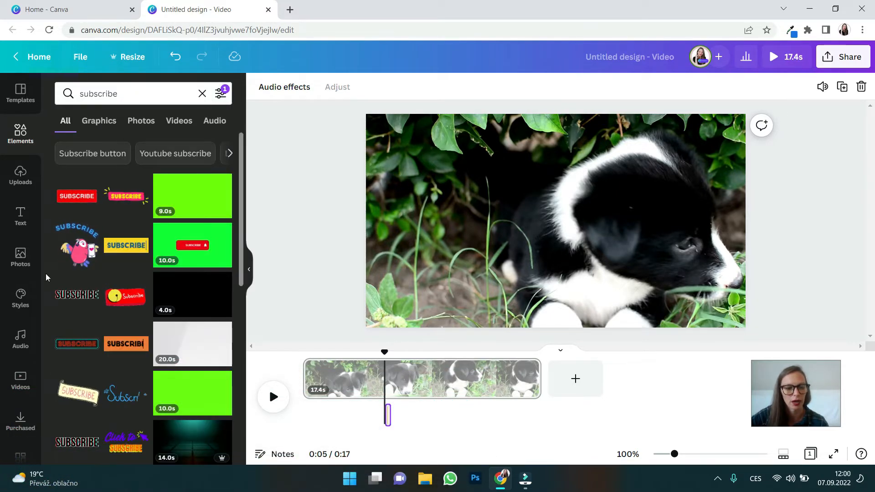
Try the animated red SUBSCRIBE button on the puppy video at a reduced size near the centre, and delete it.
click(77, 196)
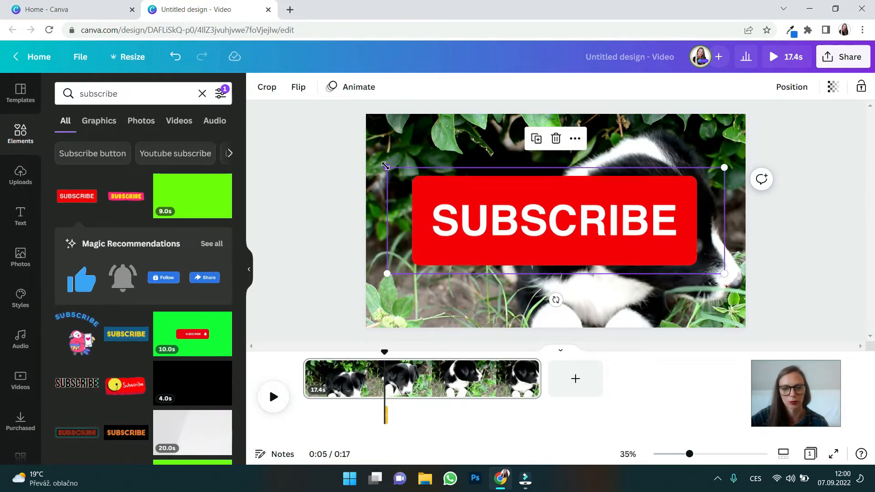
drag(387, 167, 497, 202)
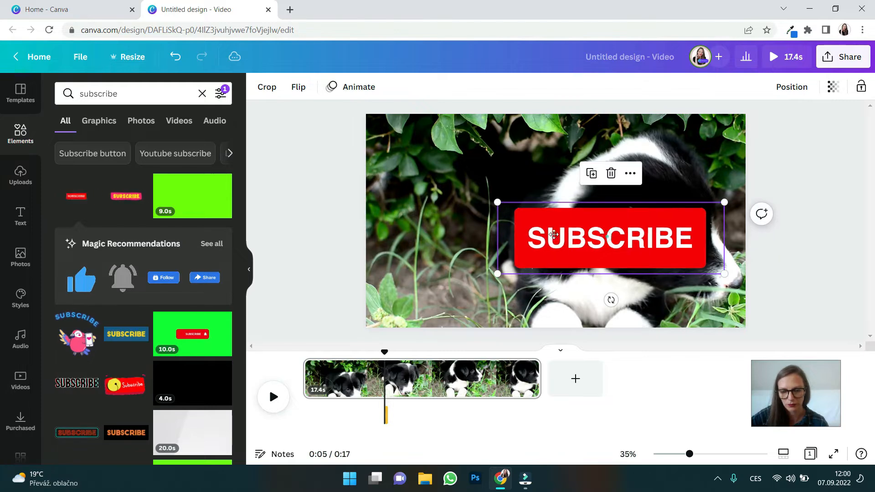
drag(607, 236, 544, 228)
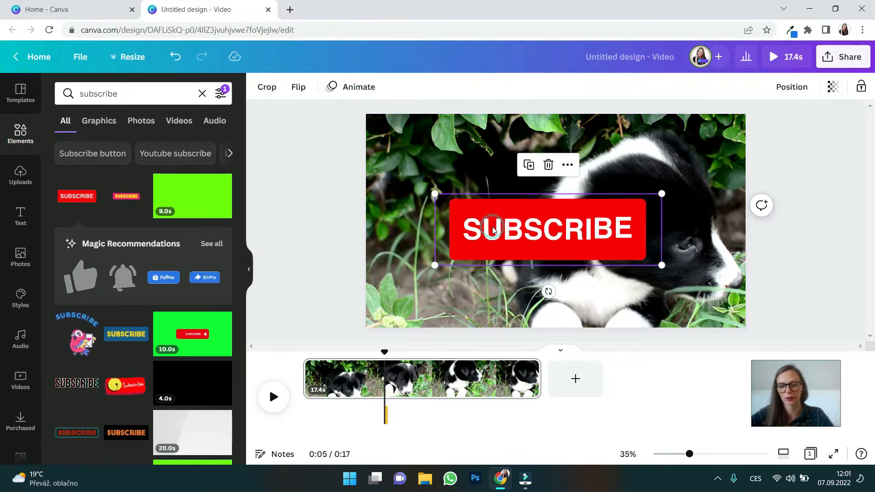
key(Delete)
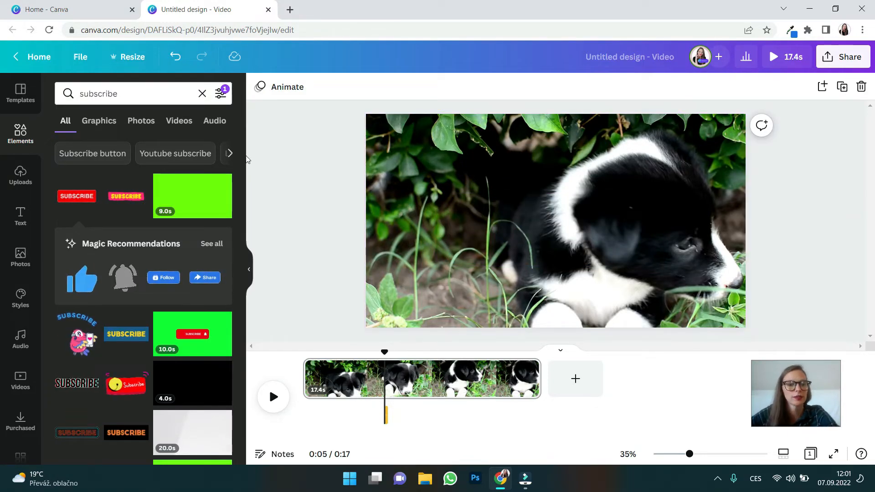
Remove the Animated filter from the subscribe search results.
click(220, 93)
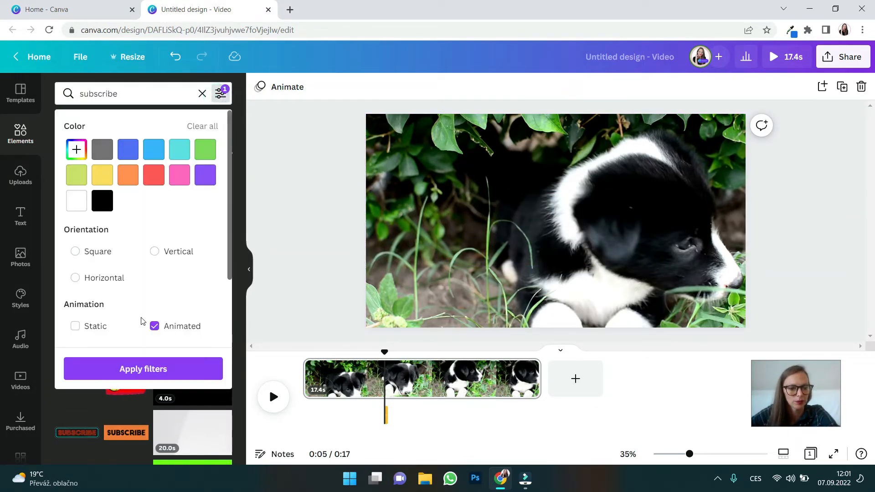
click(154, 326)
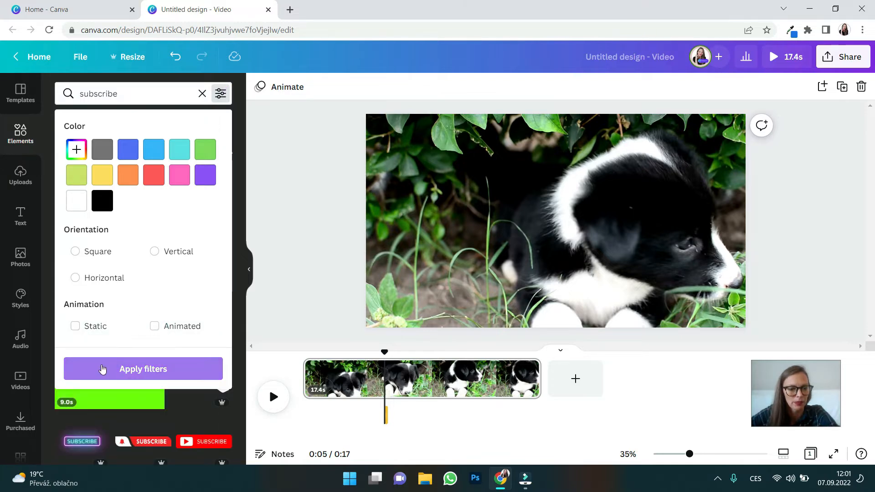
click(101, 367)
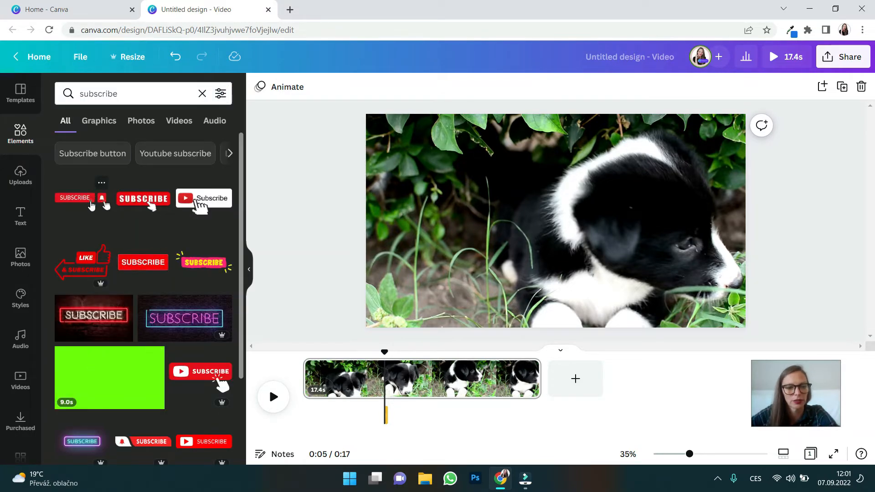
Add the red SUBSCRIBE graphic with the bell and hand cursor to the video and give it the Pop animation.
click(91, 205)
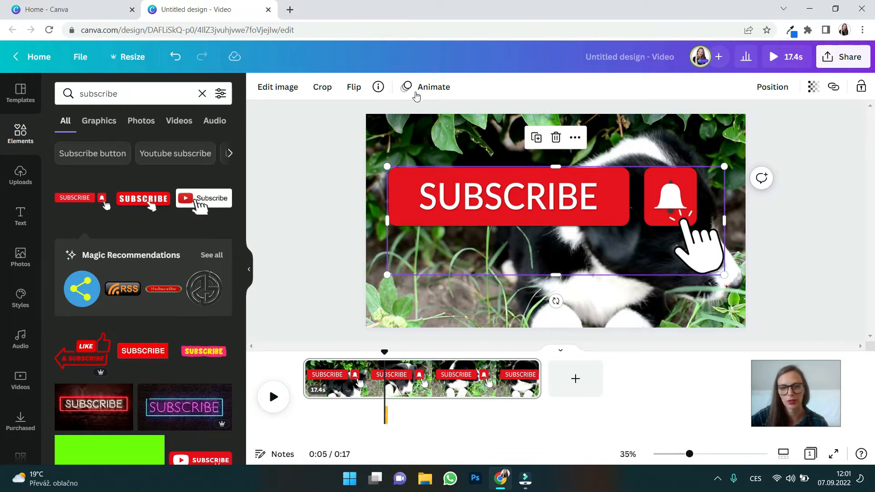
click(413, 88)
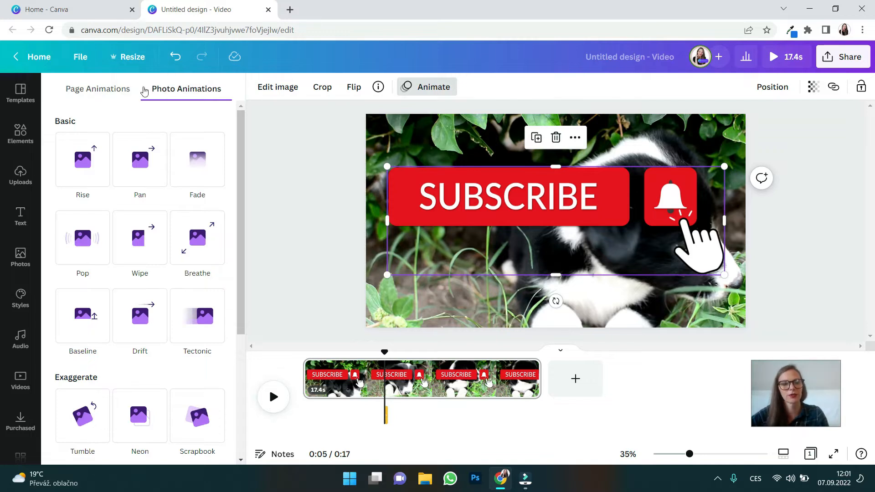
click(423, 192)
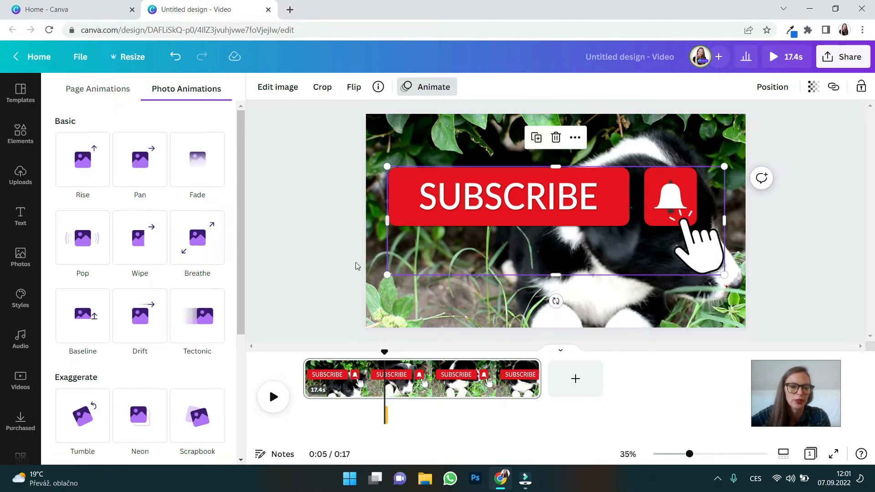
click(136, 241)
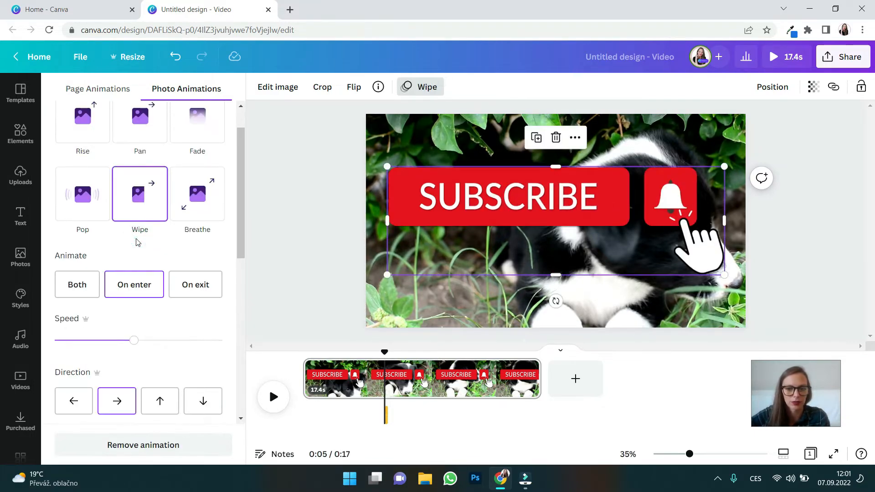
click(82, 206)
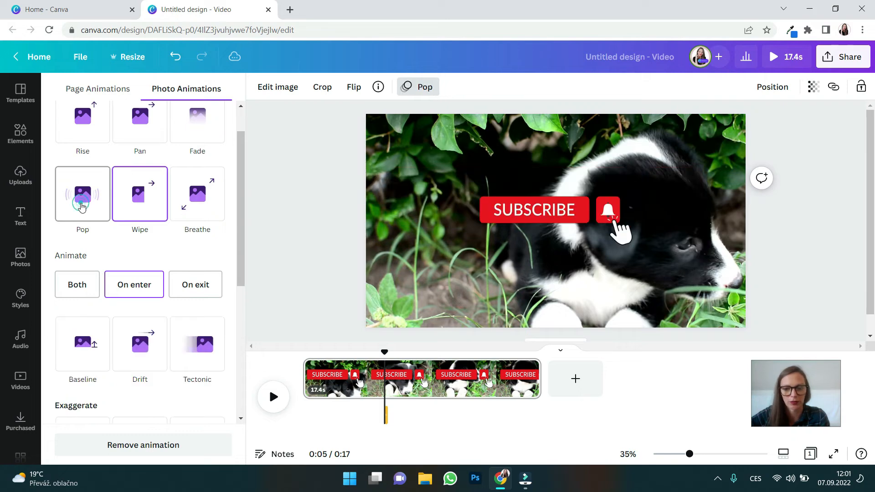